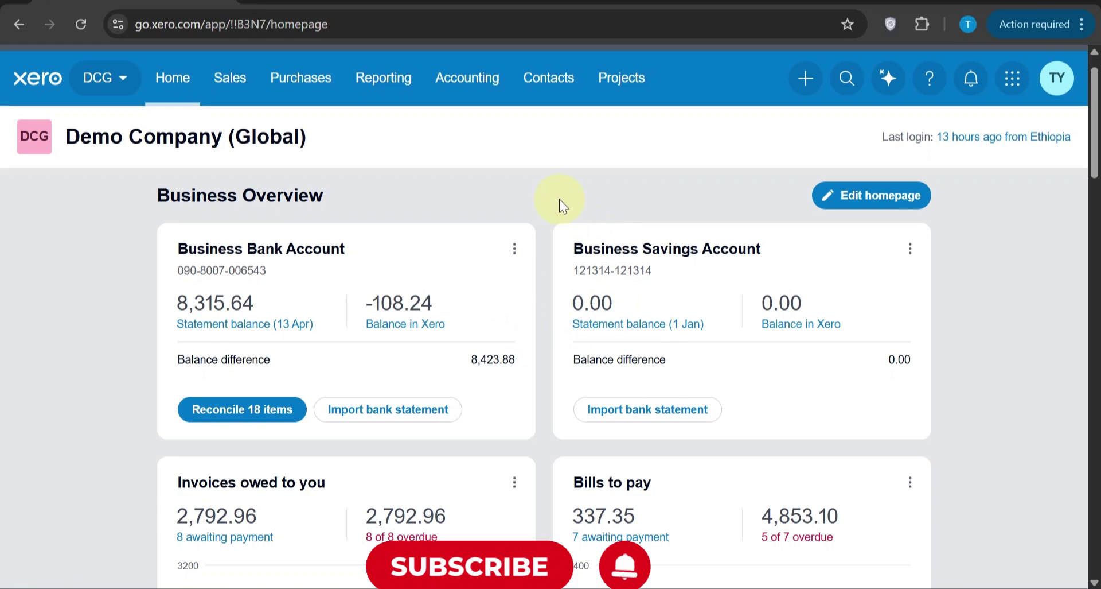
- Open the list of the demo company's bank accounts and look over the accounts shown
scroll(560, 199, "down", 1)
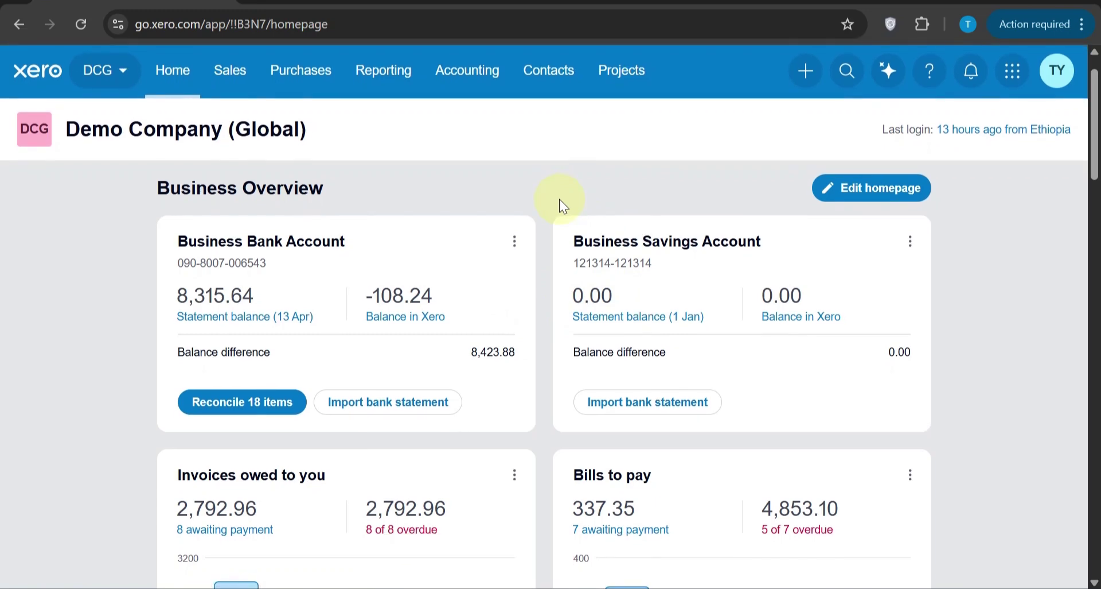
scroll(560, 199, "down", 1)
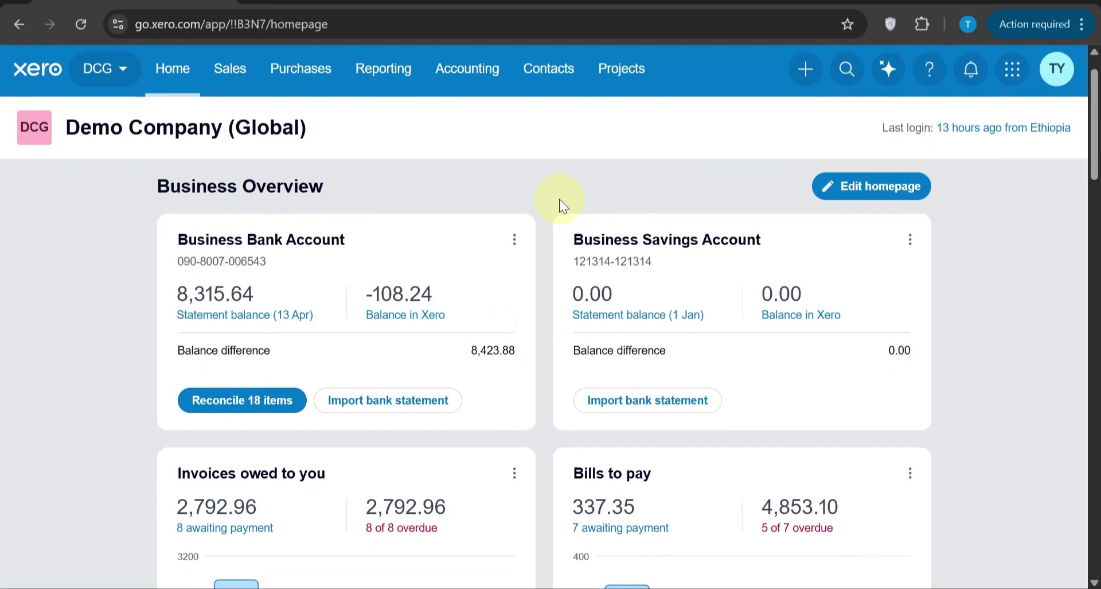
scroll(560, 198, "up", 2)
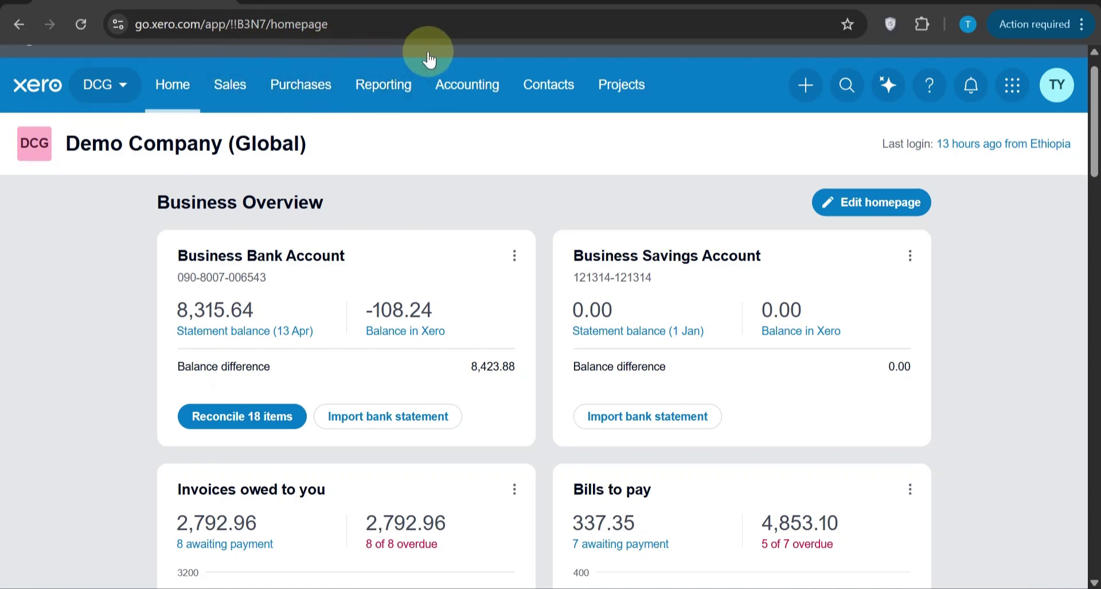
left_click(465, 89)
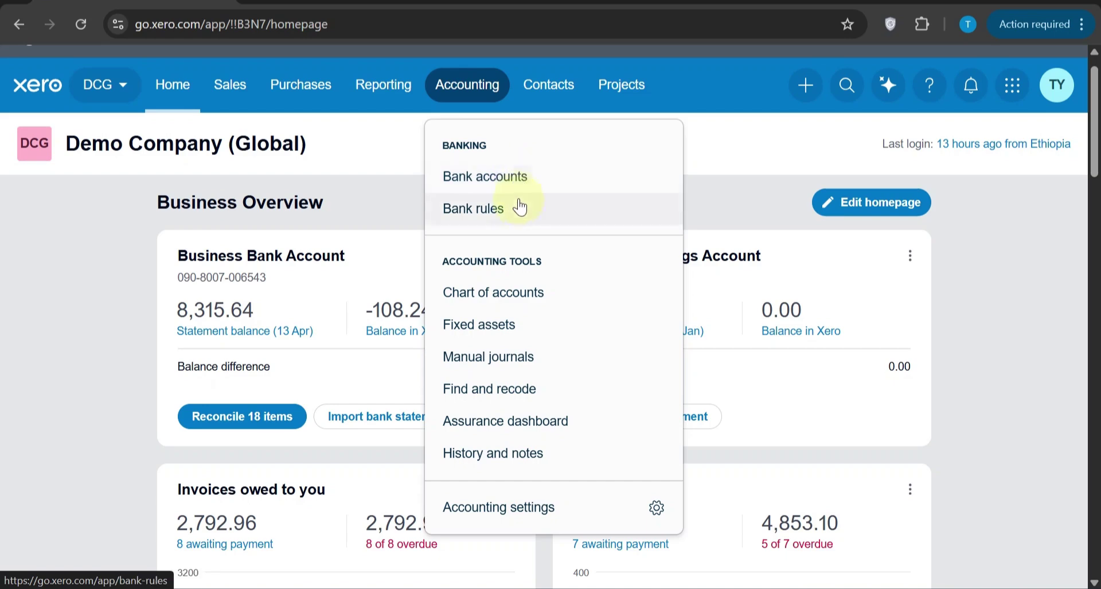
left_click(491, 178)
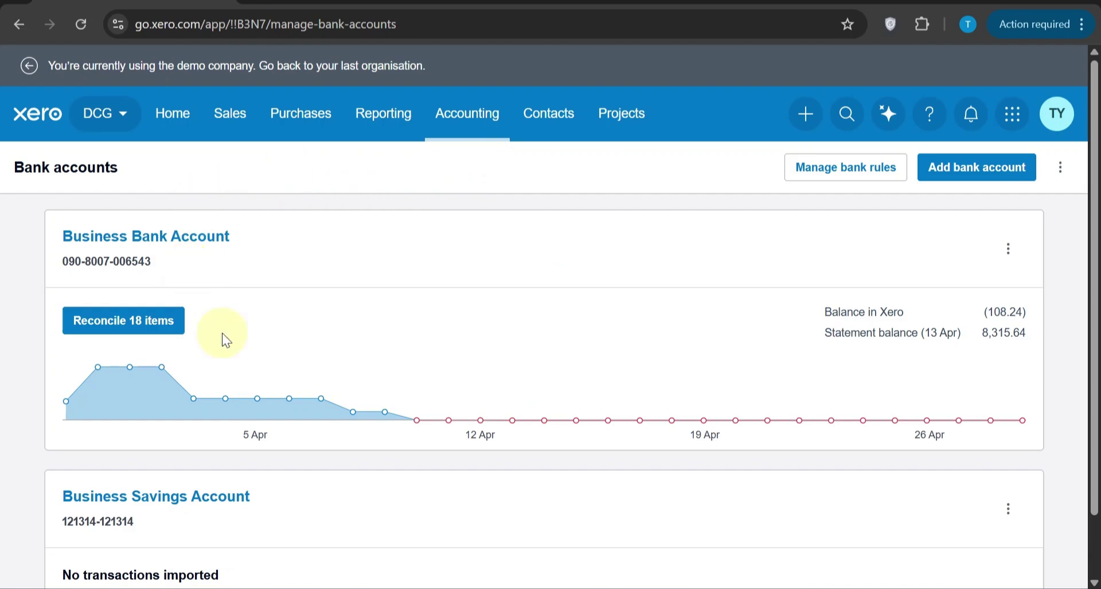
scroll(376, 384, "down", 1)
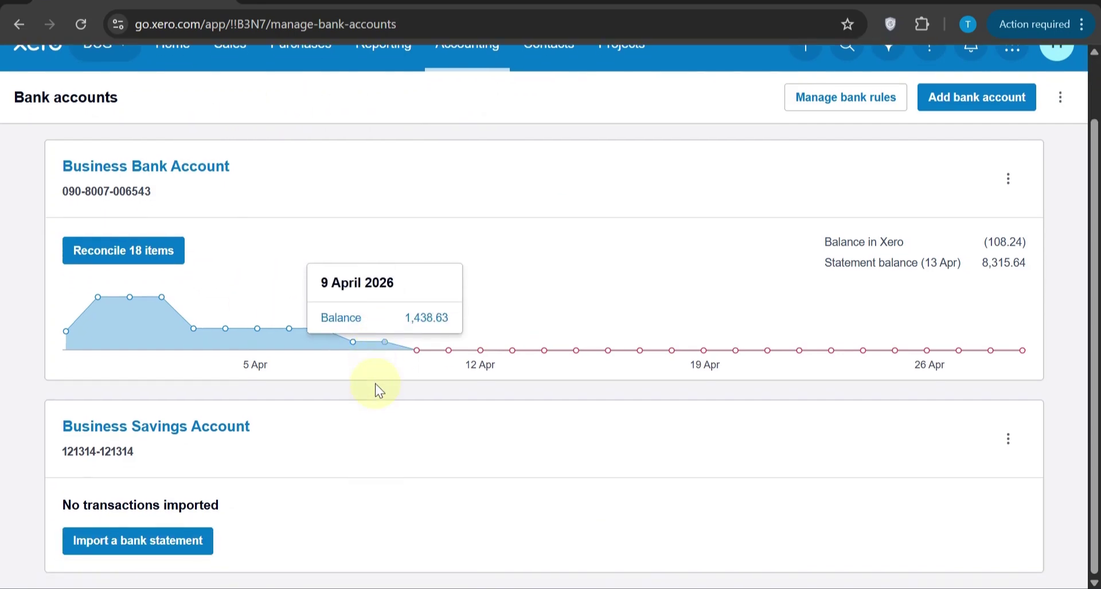
scroll(375, 383, "up", 1)
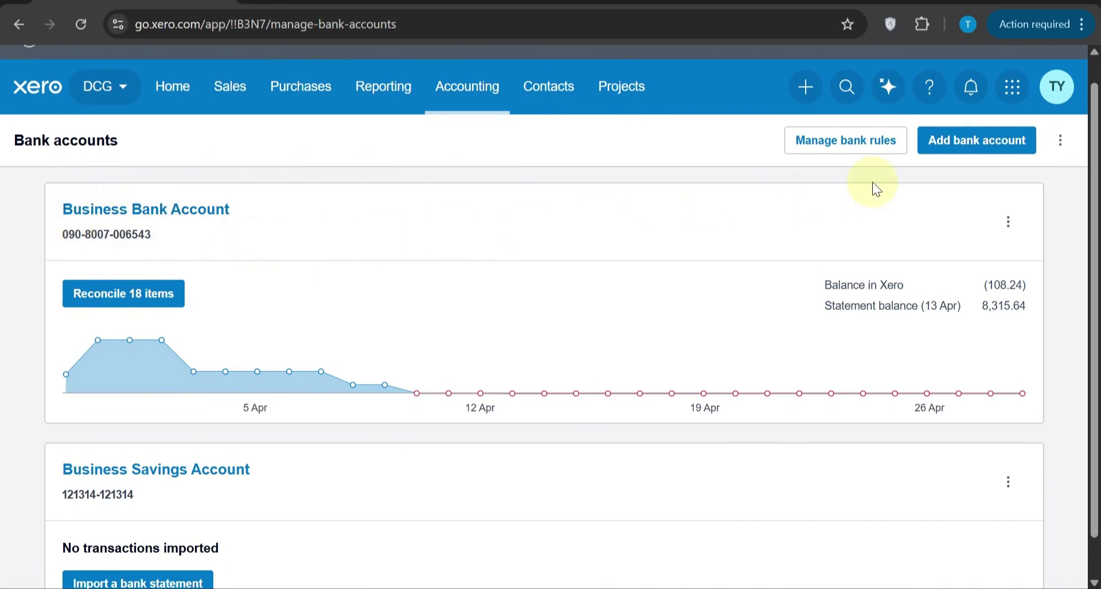
- Start adding a bank account, search the providers for "ame" and choose American Express @ Work - Corporate Cards
left_click(957, 147)
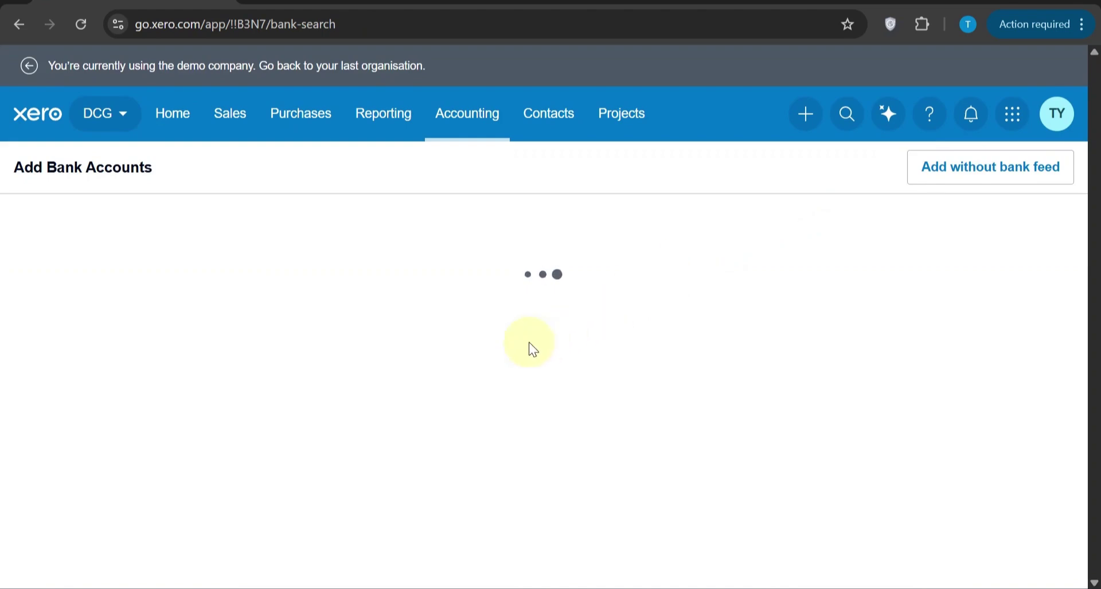
scroll(495, 349, "down", 1)
scroll(495, 349, "down", 2)
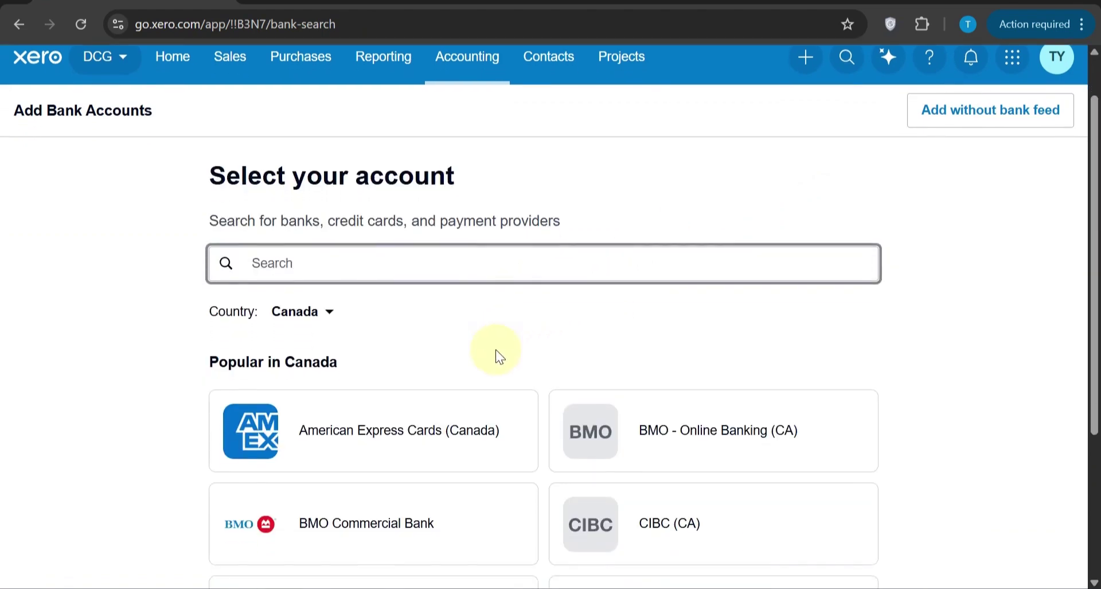
scroll(495, 350, "down", 1)
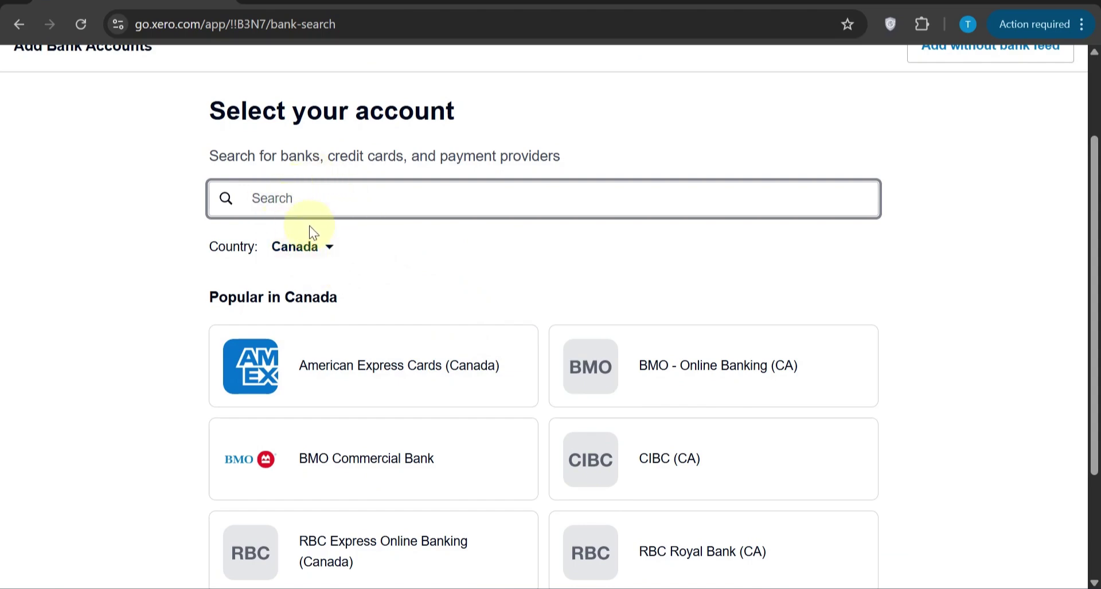
left_click(292, 200)
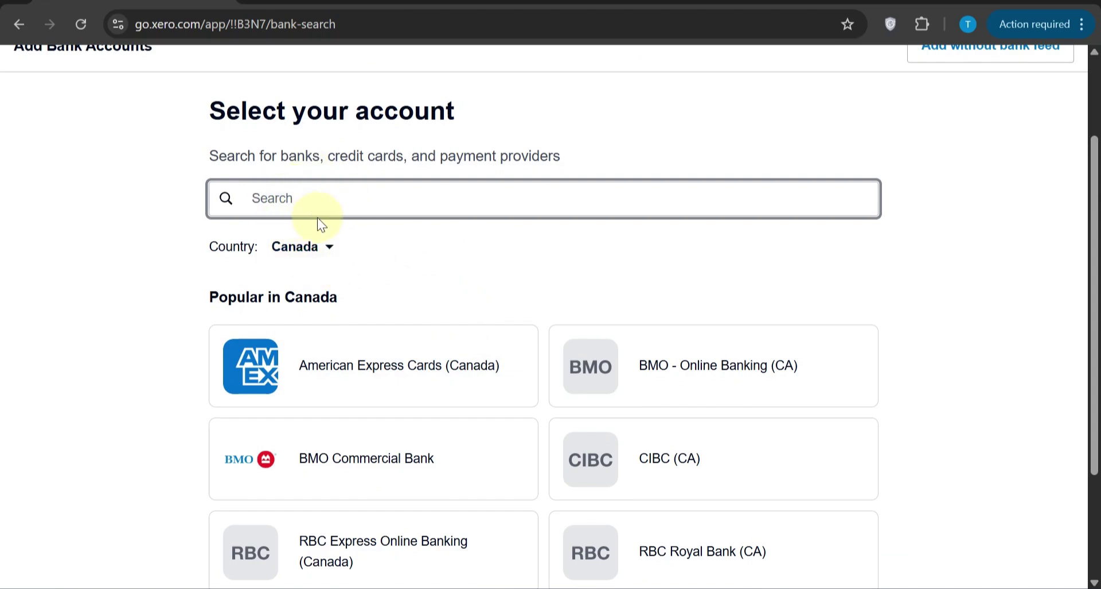
type("ame")
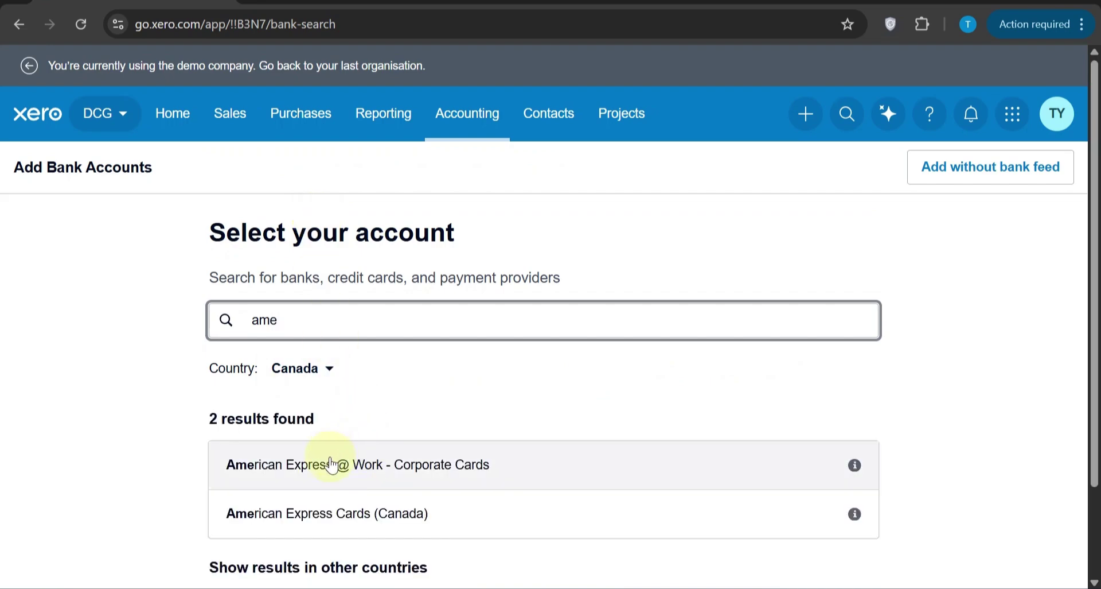
left_click(331, 465)
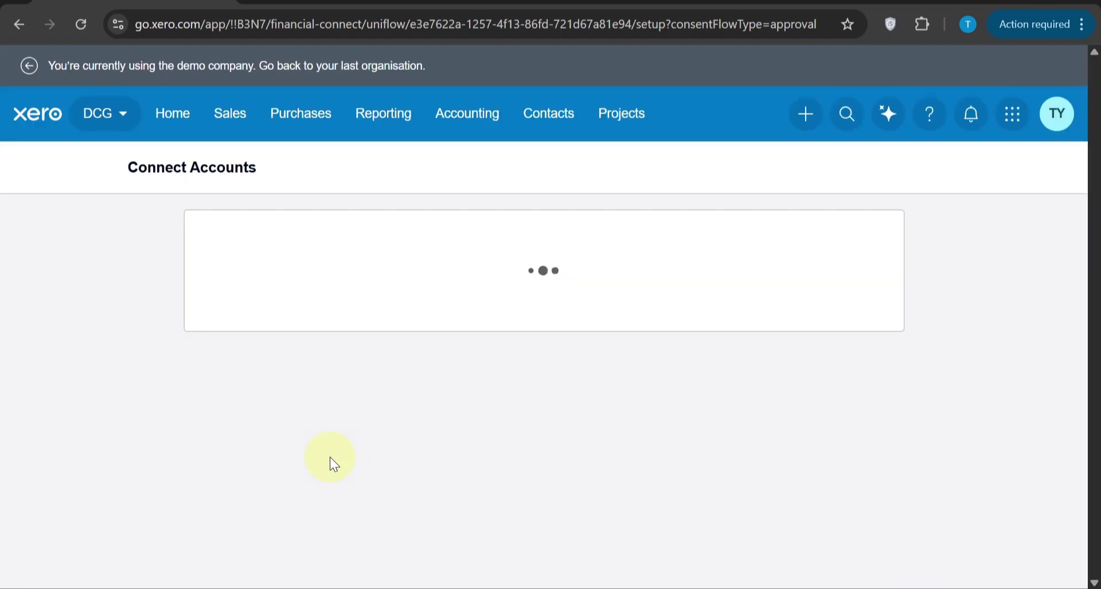
- Continue the American Express setup without a bank feed, view the account details form and close it without adding an account
scroll(329, 456, "down", 1)
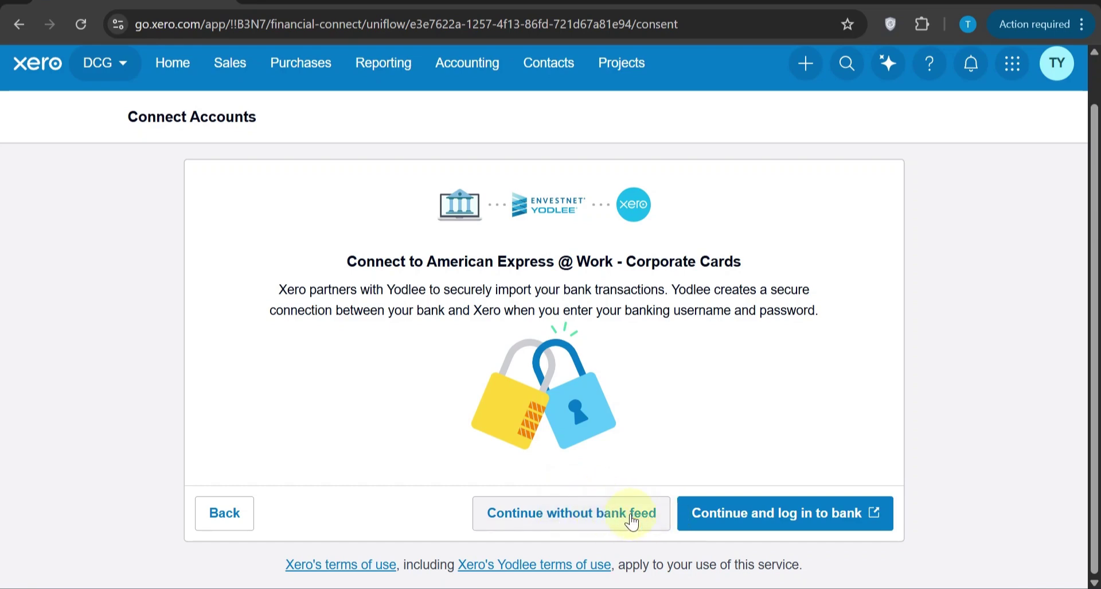
left_click(533, 512)
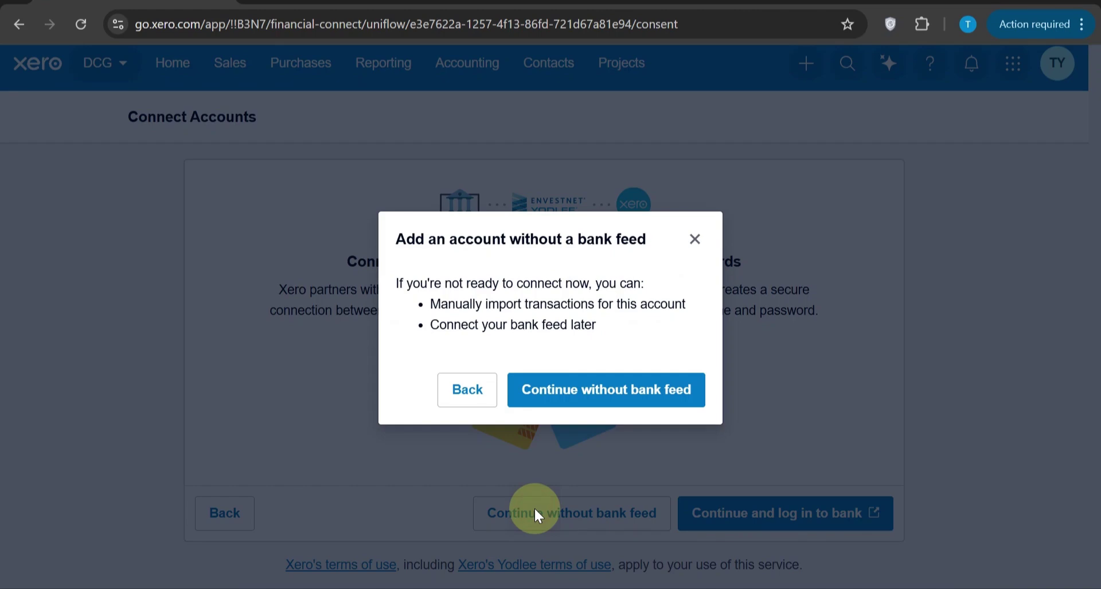
left_click(572, 405)
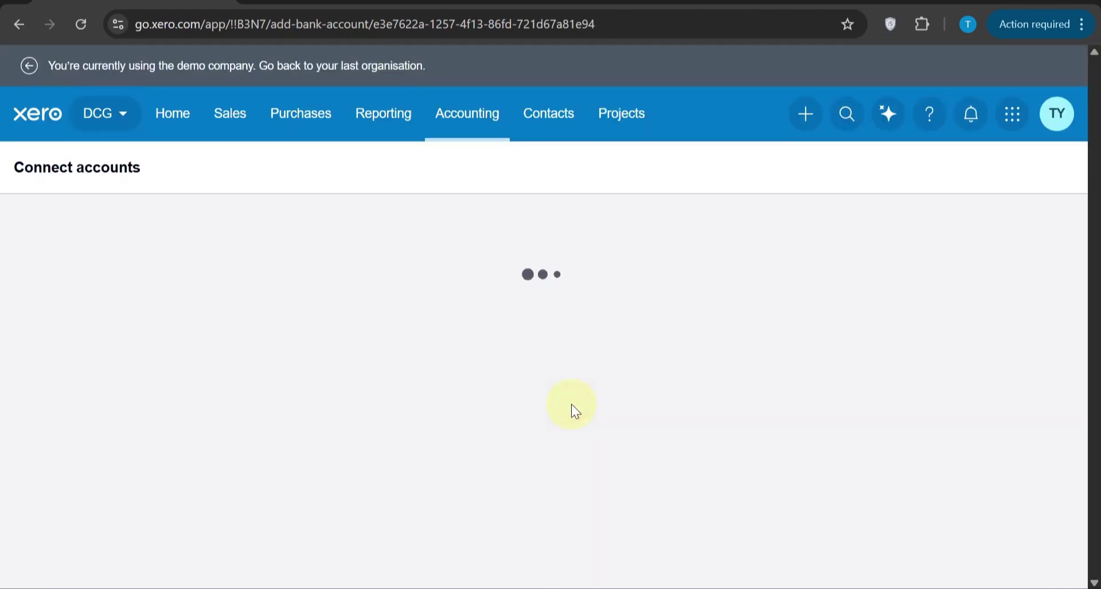
scroll(571, 404, "down", 1)
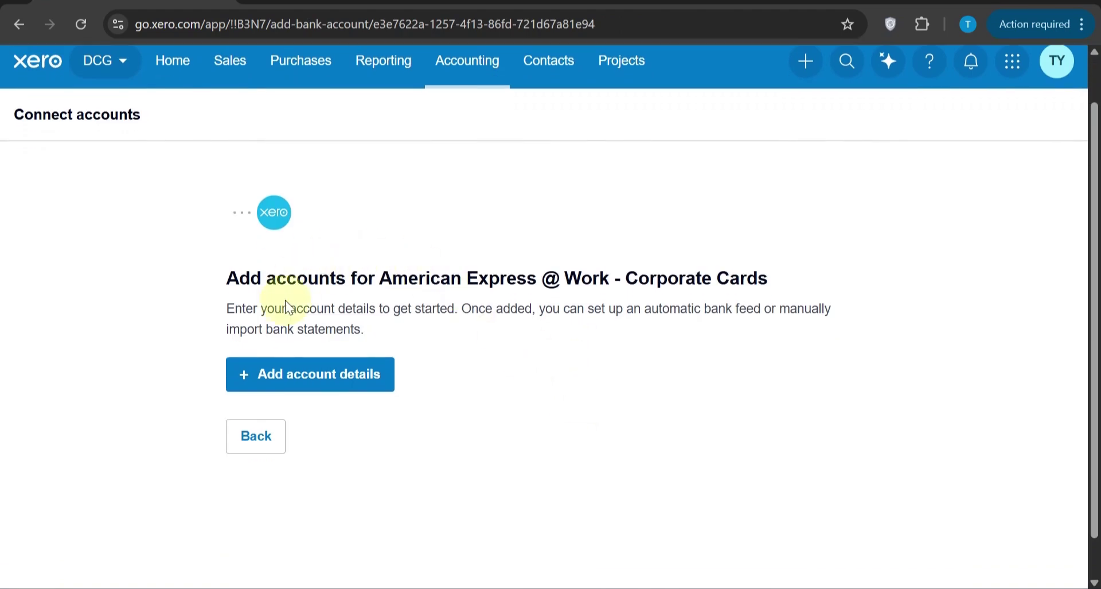
left_click(329, 389)
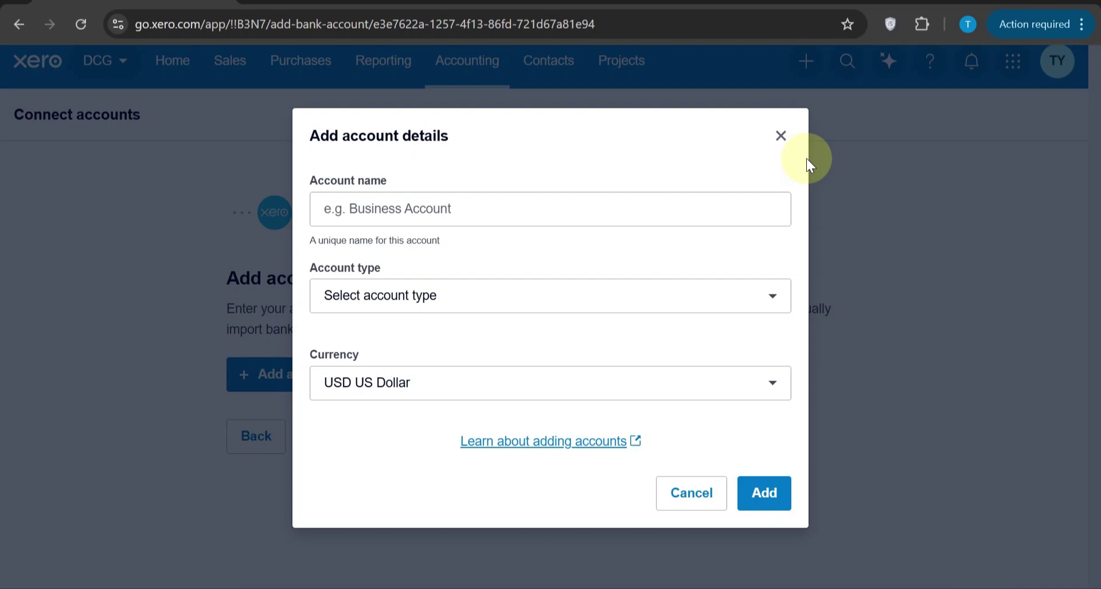
left_click(780, 135)
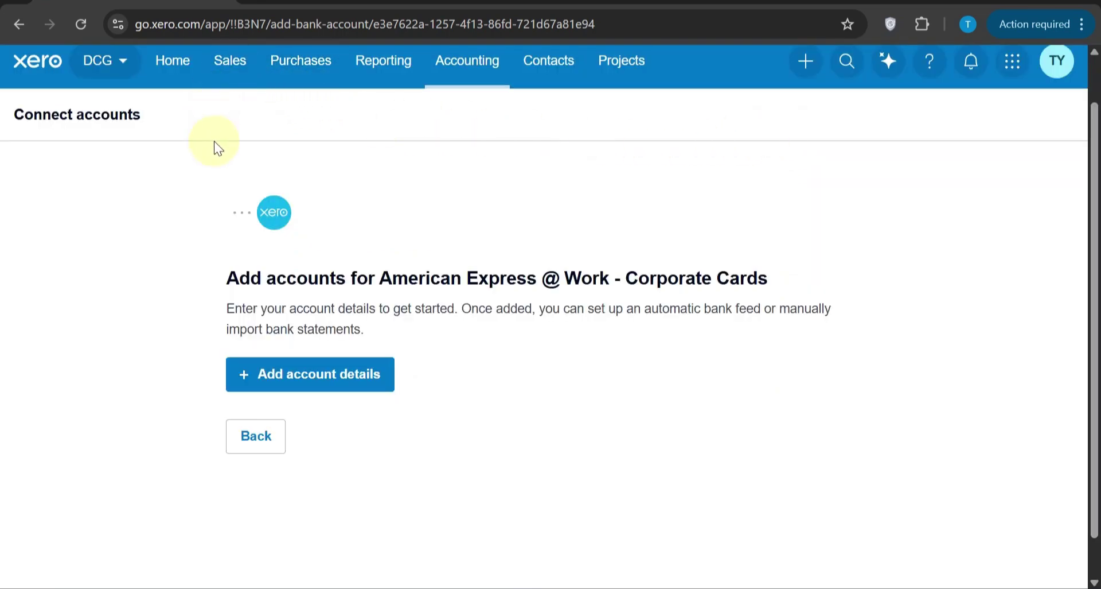
- Return from the American Express setup to the bank provider selection page
scroll(335, 190, "left", 3)
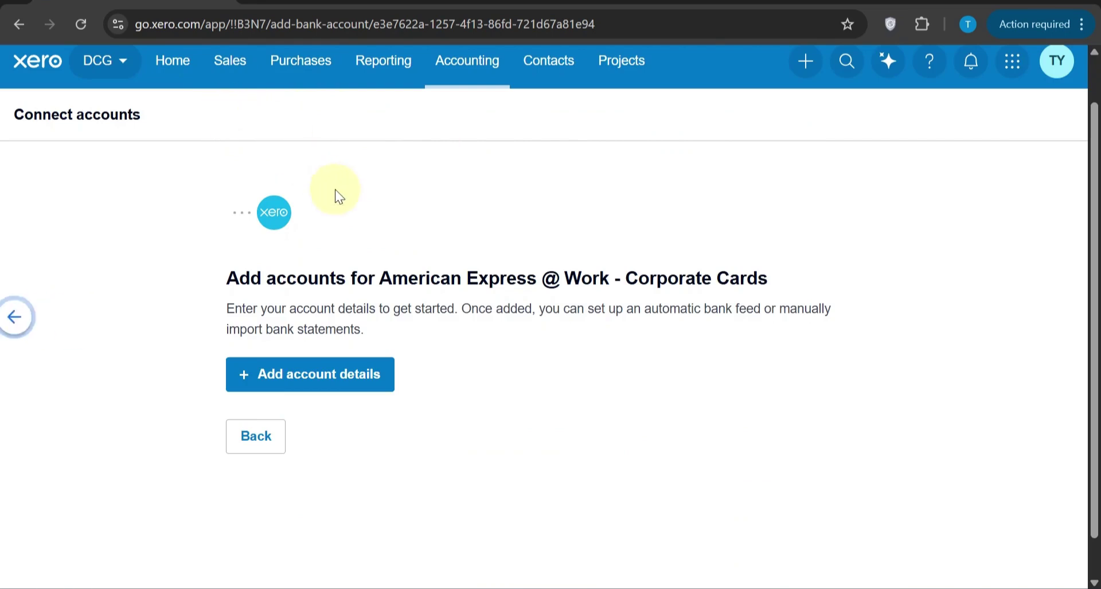
scroll(335, 190, "down", 1)
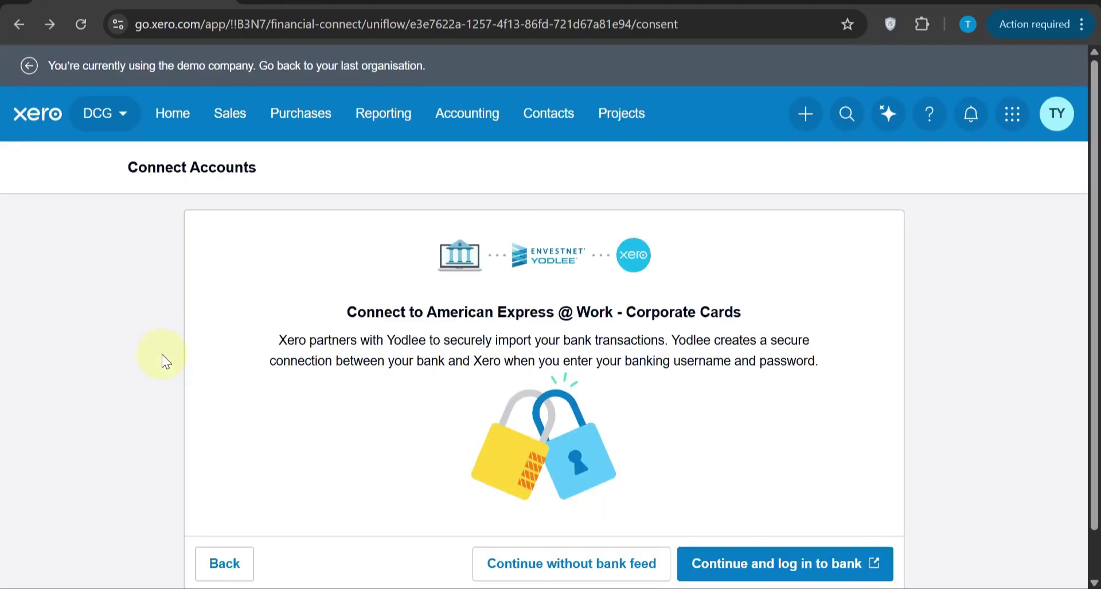
scroll(162, 353, "left", 3)
scroll(161, 353, "left", 3)
- Choose to add an account without a bank feed, view its blank account details form and close it without saving
left_click(941, 142)
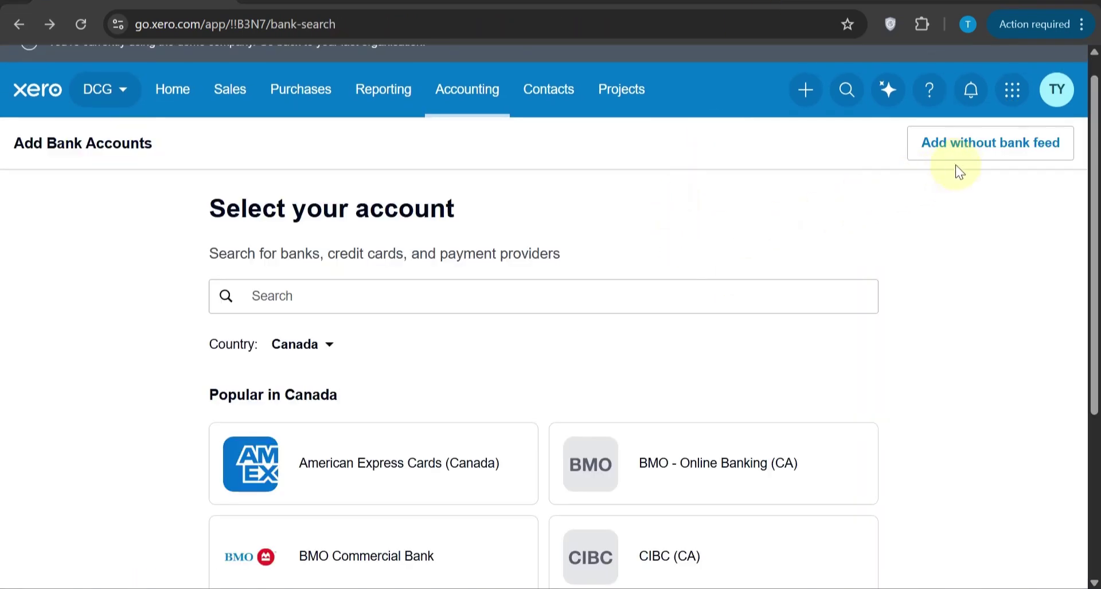
left_click(933, 140)
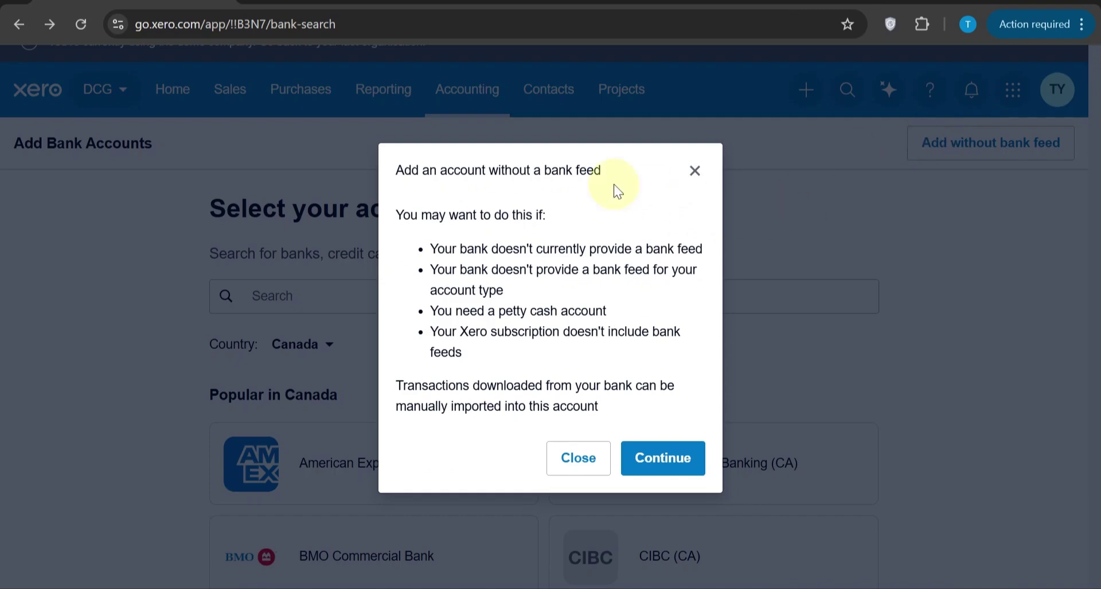
left_click(672, 453)
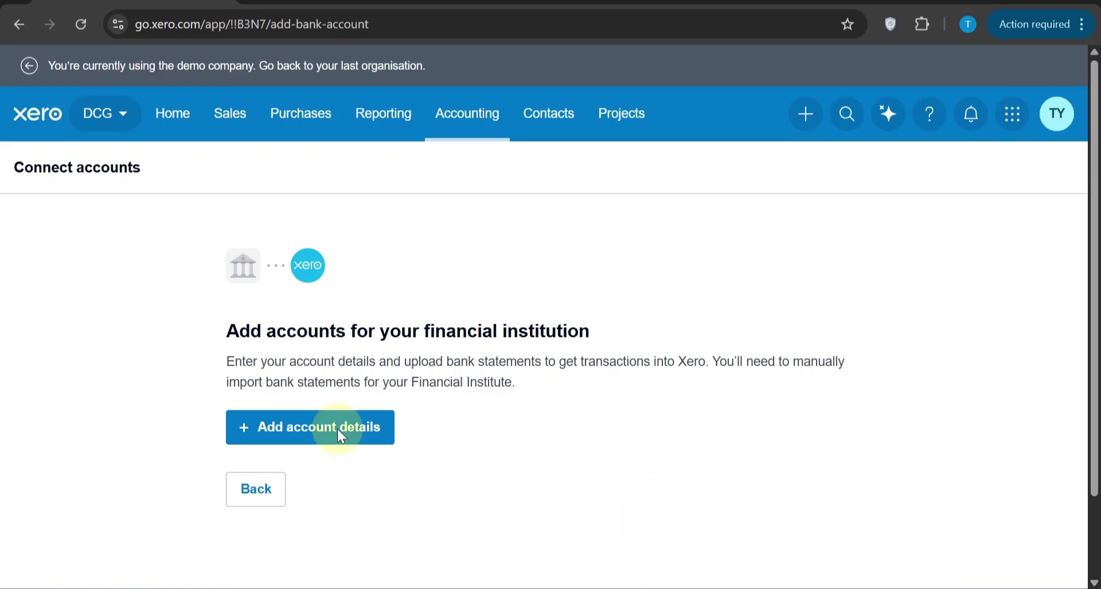
left_click(312, 427)
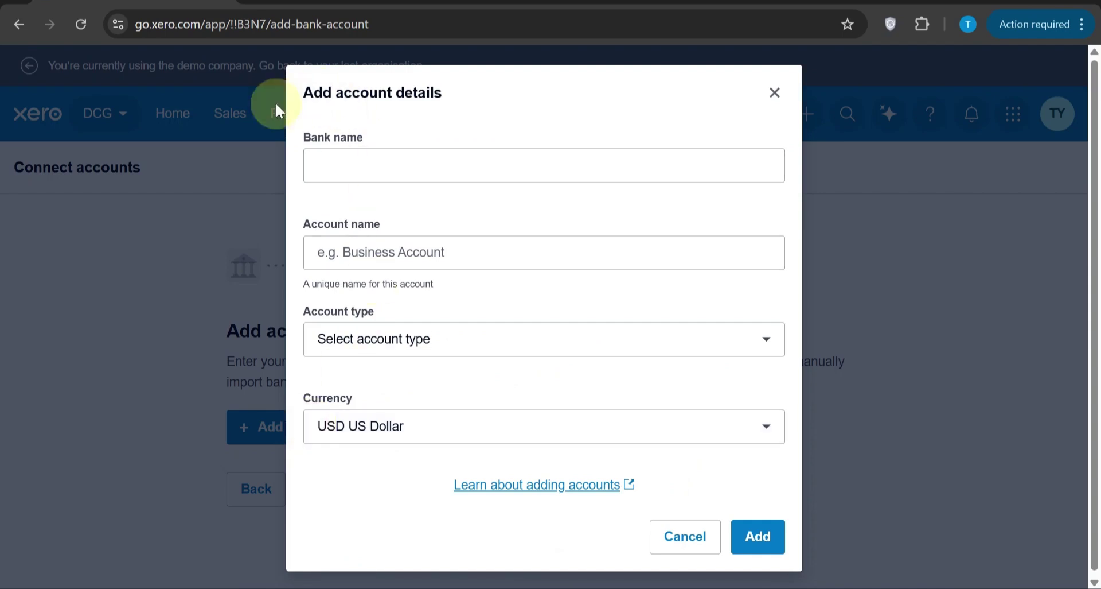
left_click(318, 175)
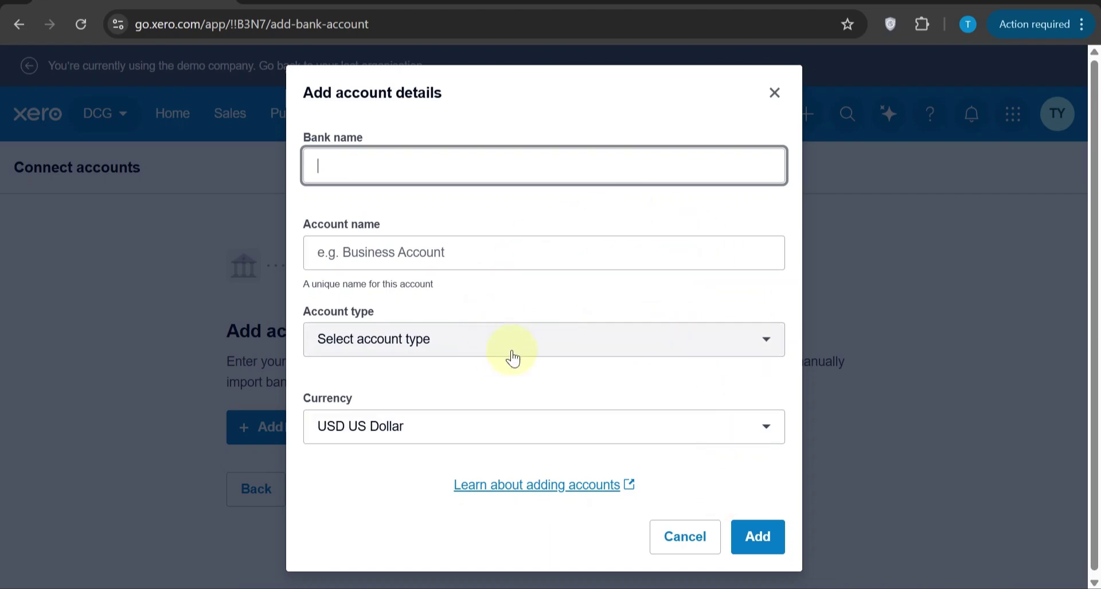
left_click(774, 99)
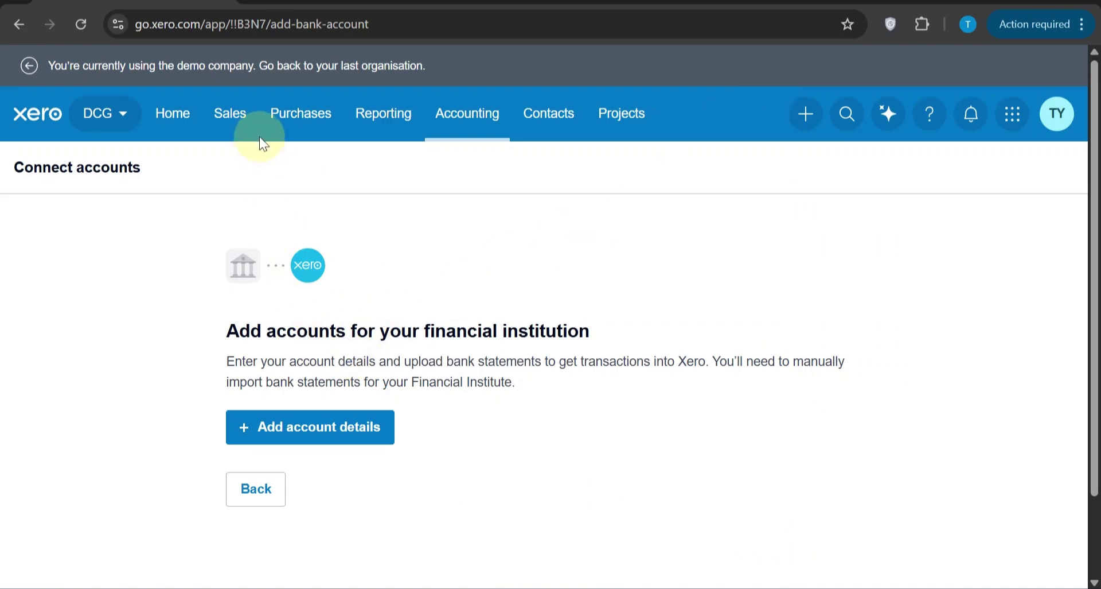
- Go back to the bank provider selection page and look over the popular Canadian providers
scroll(363, 242, "left", 5)
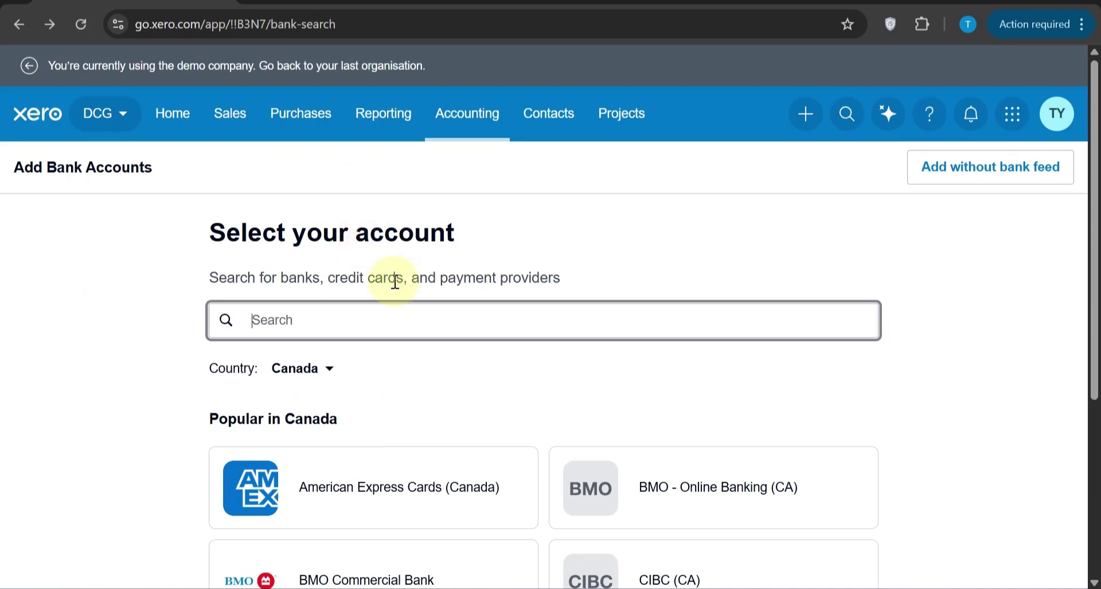
scroll(476, 357, "down", 1)
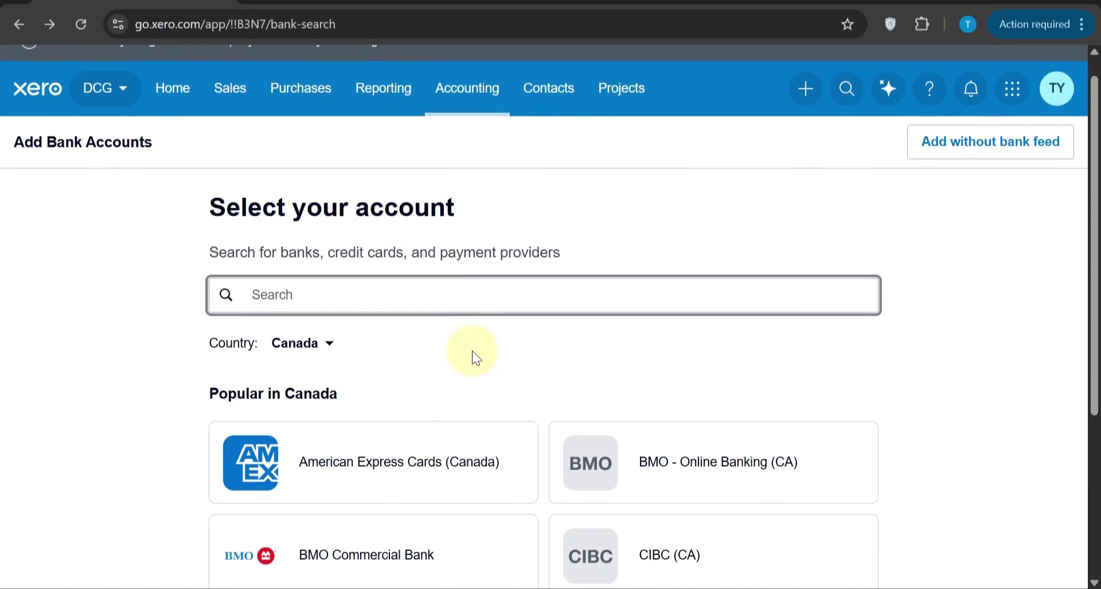
scroll(472, 351, "down", 1)
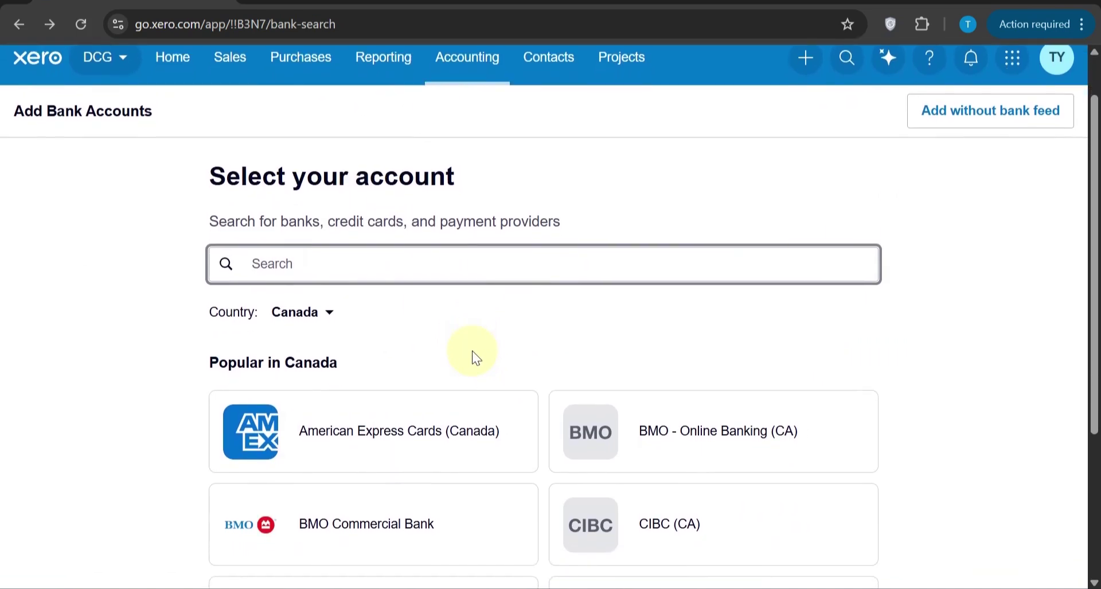
scroll(473, 350, "down", 1)
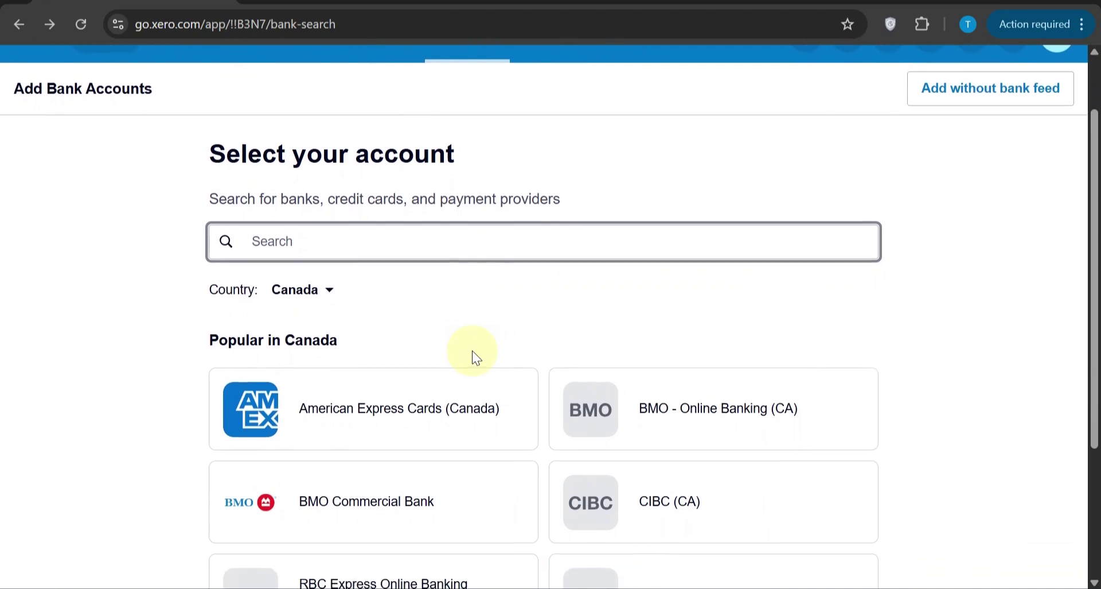
scroll(473, 350, "up", 1)
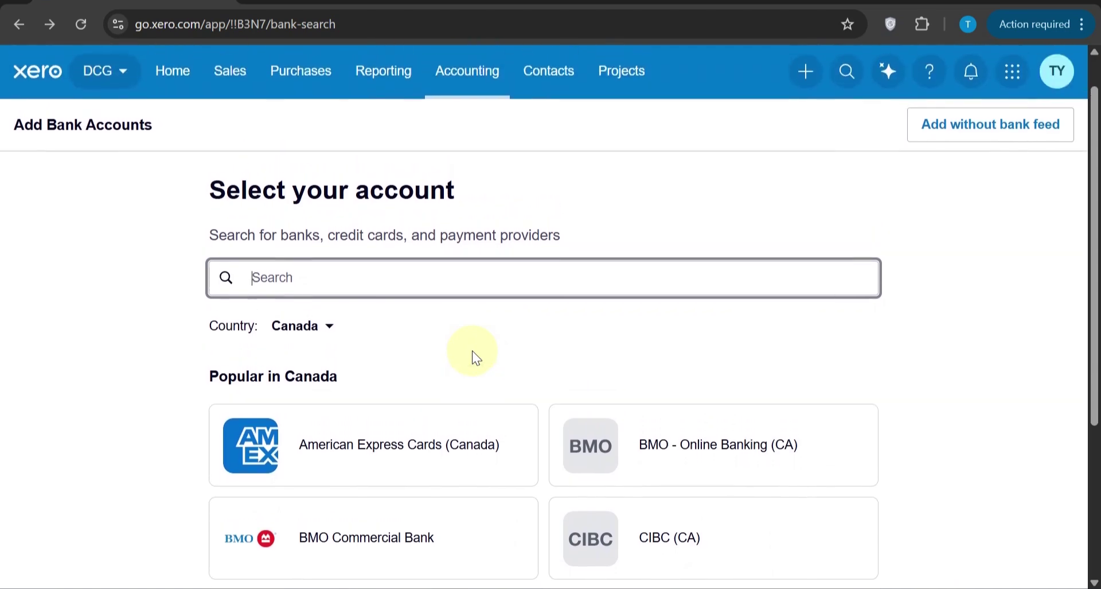
- Return to the bank accounts overview and examine the Business Bank Account and Business Savings Account entries
scroll(472, 350, "left", 5)
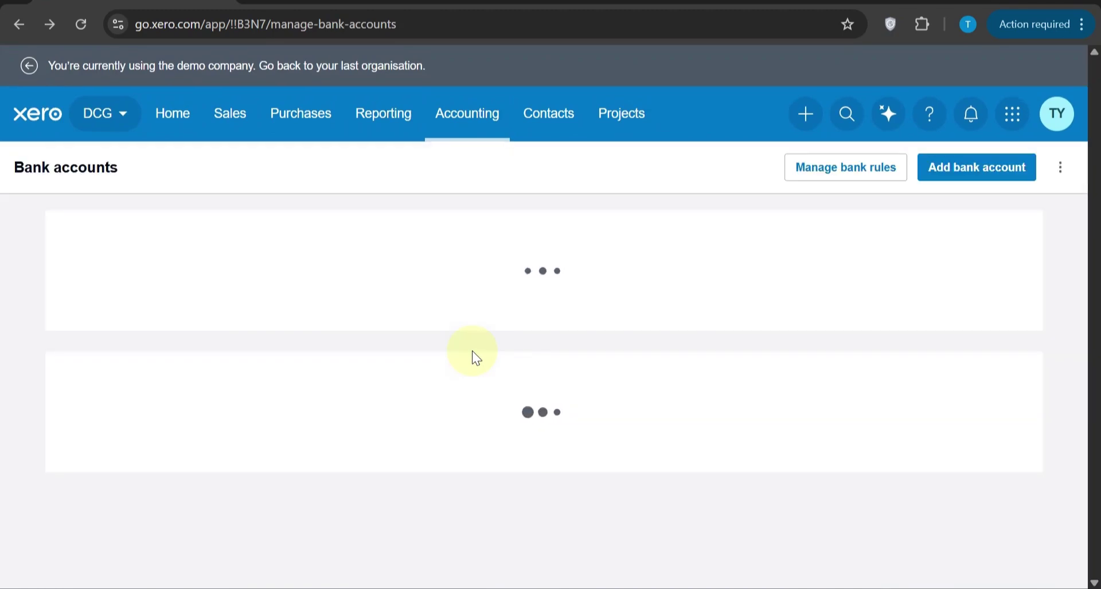
scroll(473, 350, "down", 1)
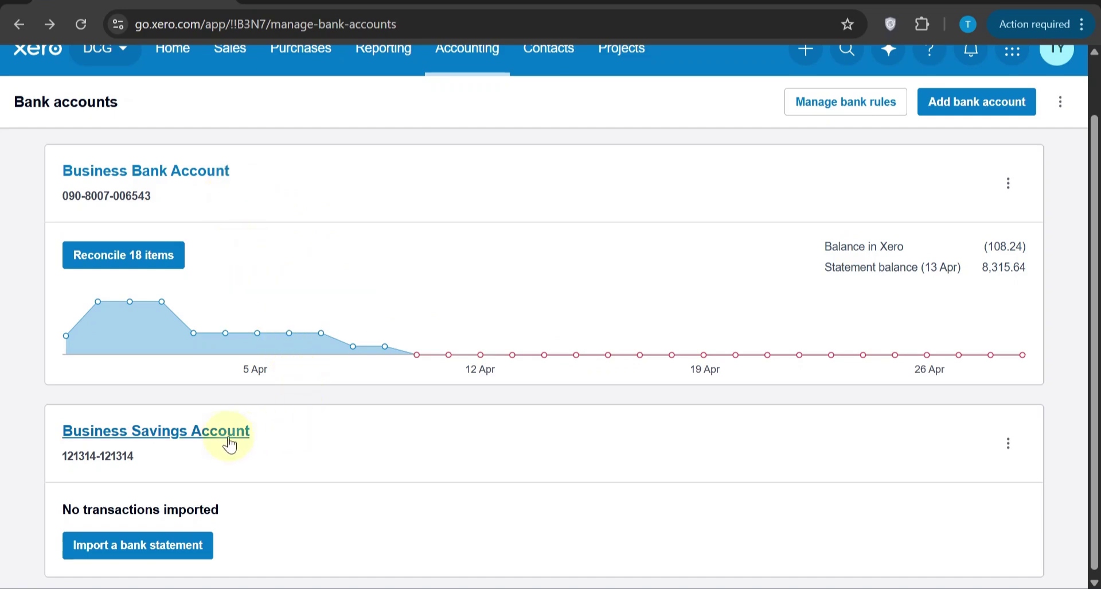
scroll(376, 476, "down", 1)
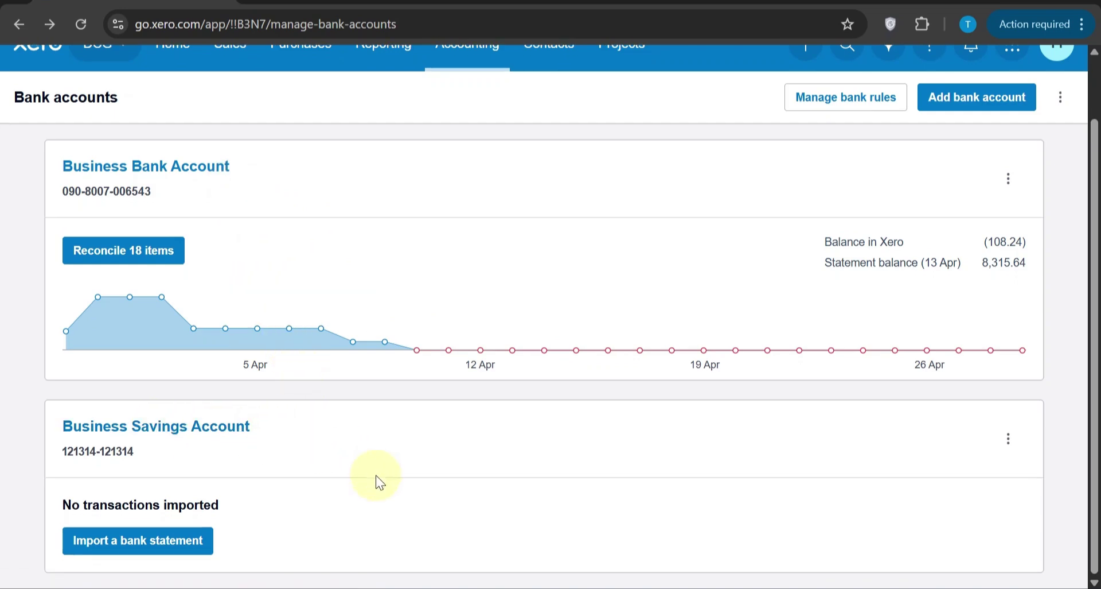
scroll(376, 475, "up", 1)
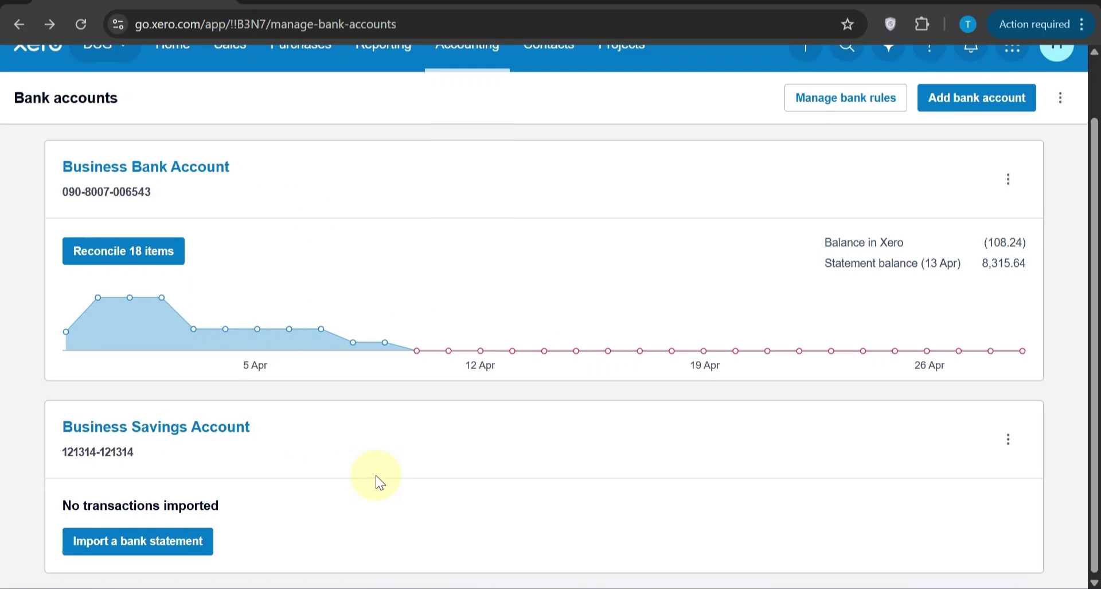
scroll(376, 475, "up", 1)
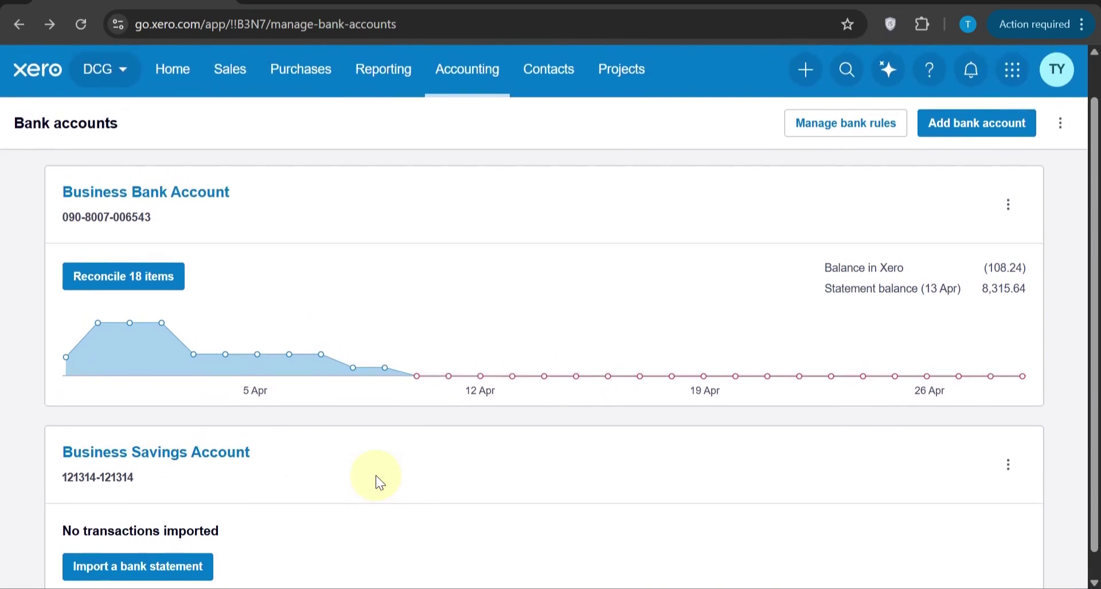
scroll(376, 475, "up", 1)
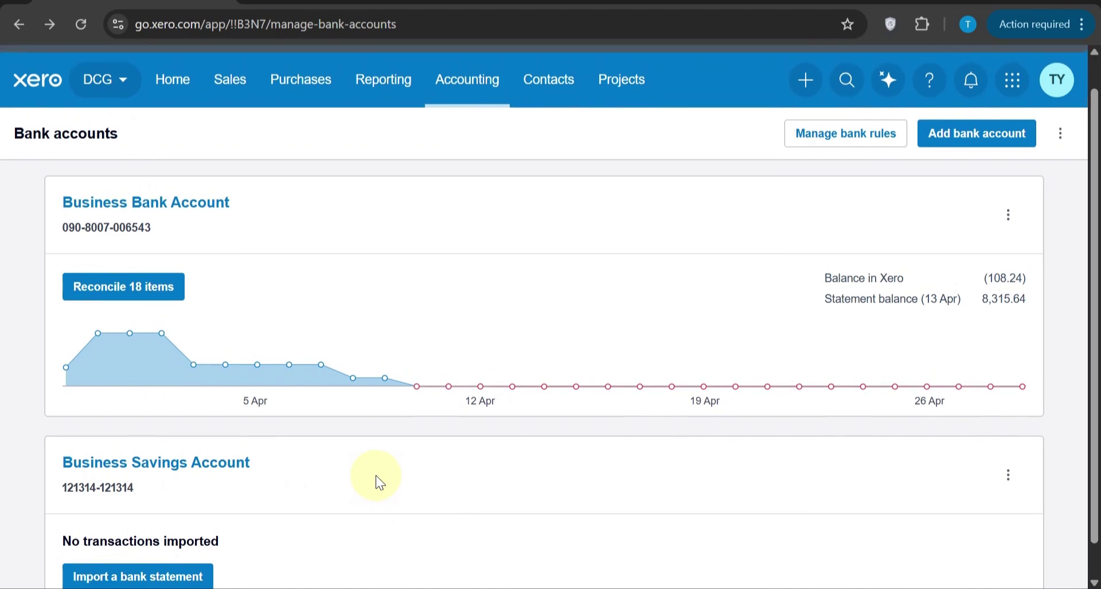
scroll(377, 475, "up", 2)
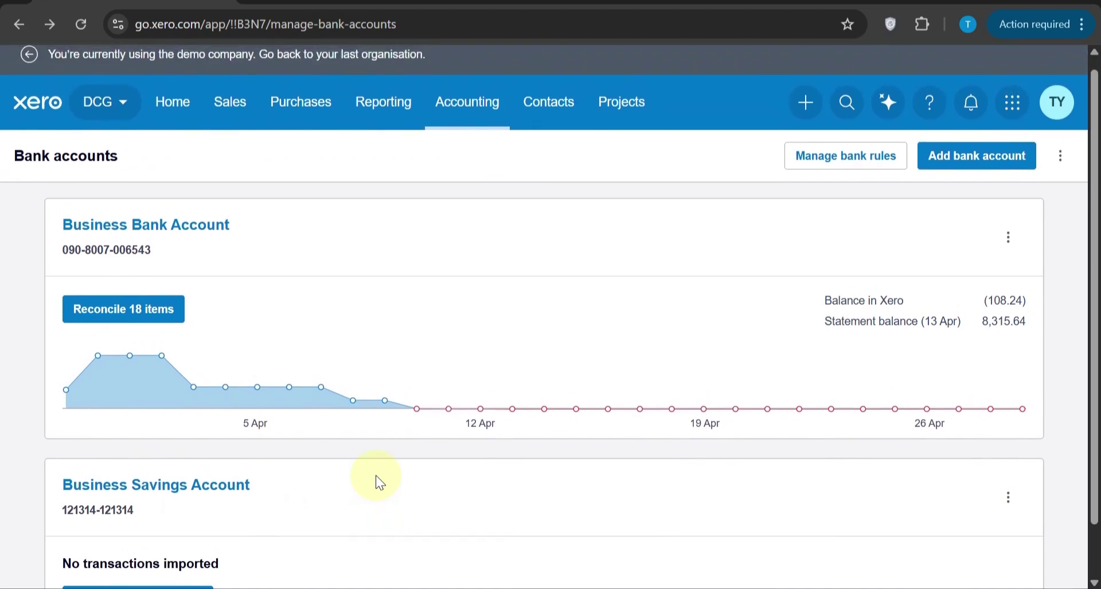
scroll(376, 475, "down", 2)
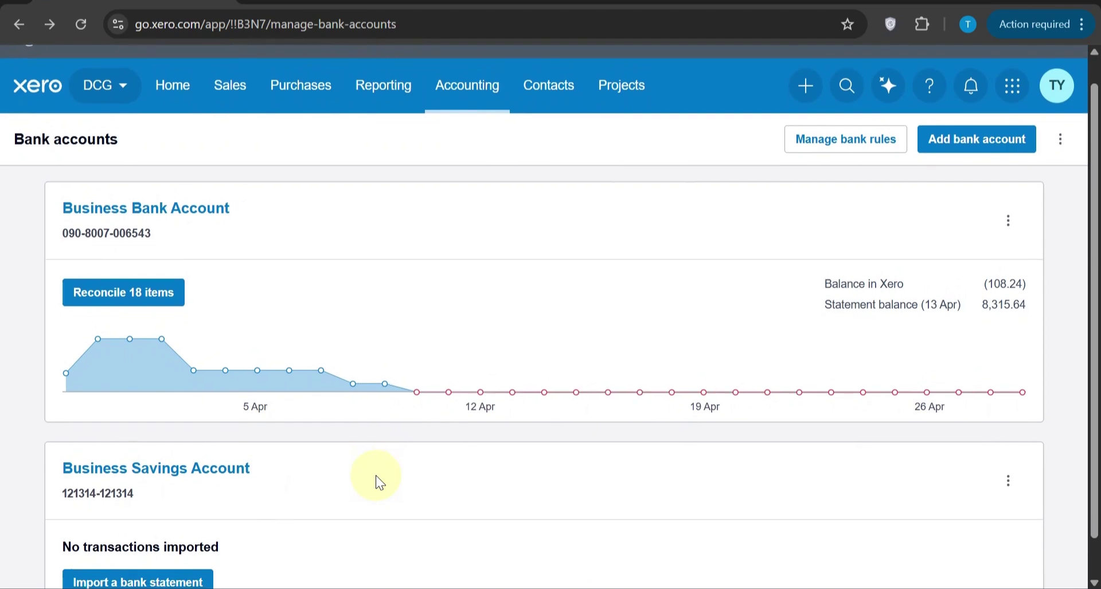